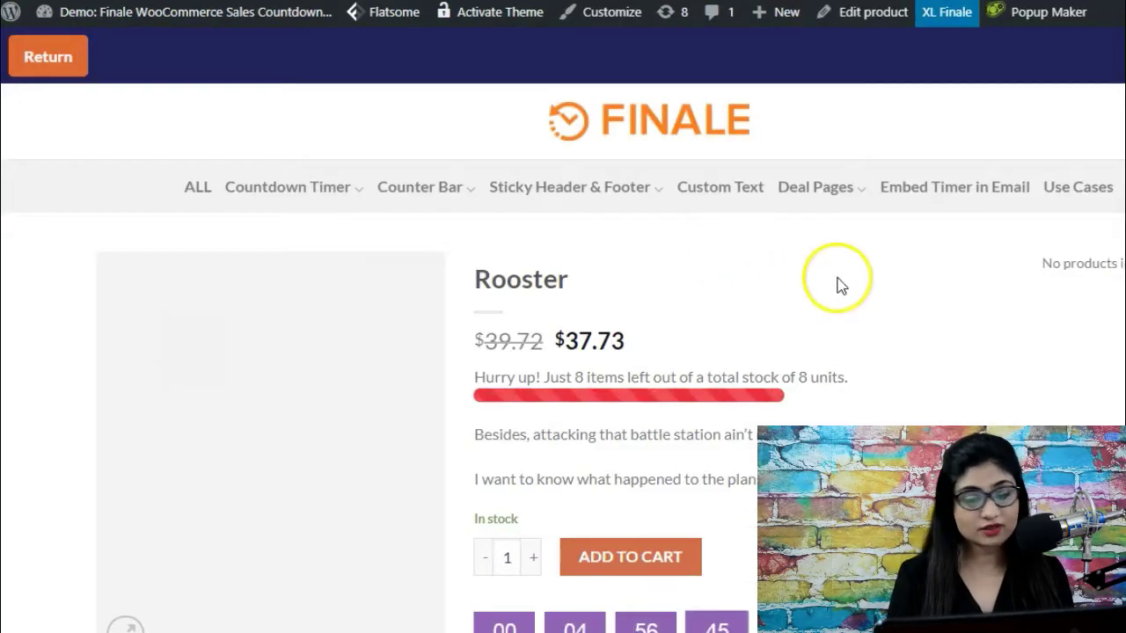
# Scroll the Rooster product page to the 8-of-8 stock counter bar and countdown timer.
pyautogui.scroll(-2, 838, 284)
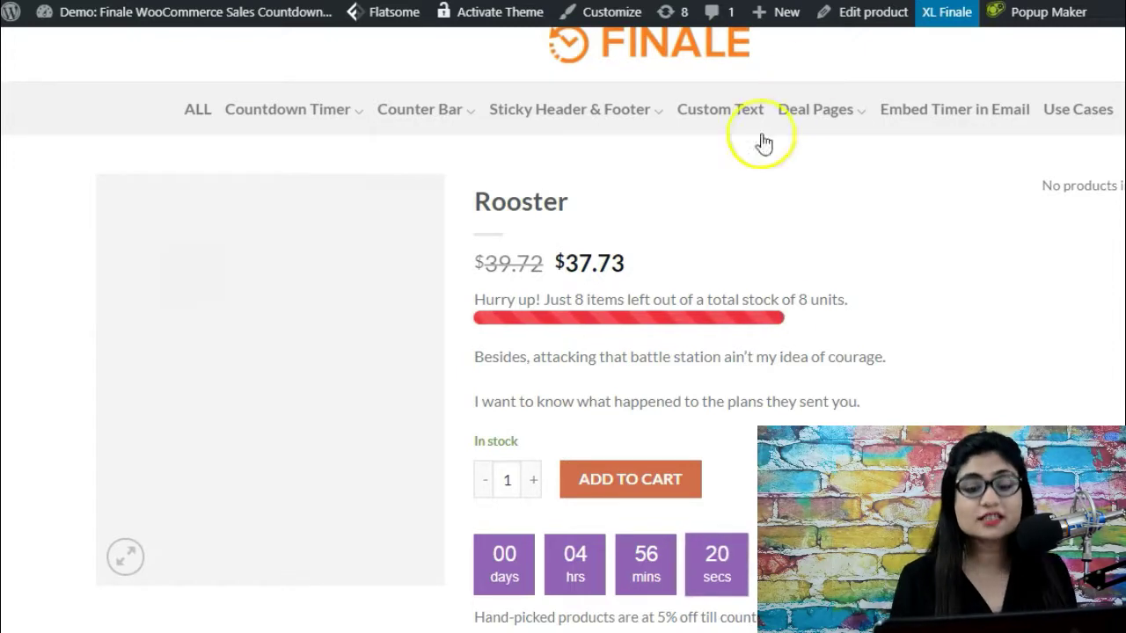
# Back in the campaign editor, make the event adjust Sold Units by + 2.
pyautogui.hotkey('ctrl', 'Tab')
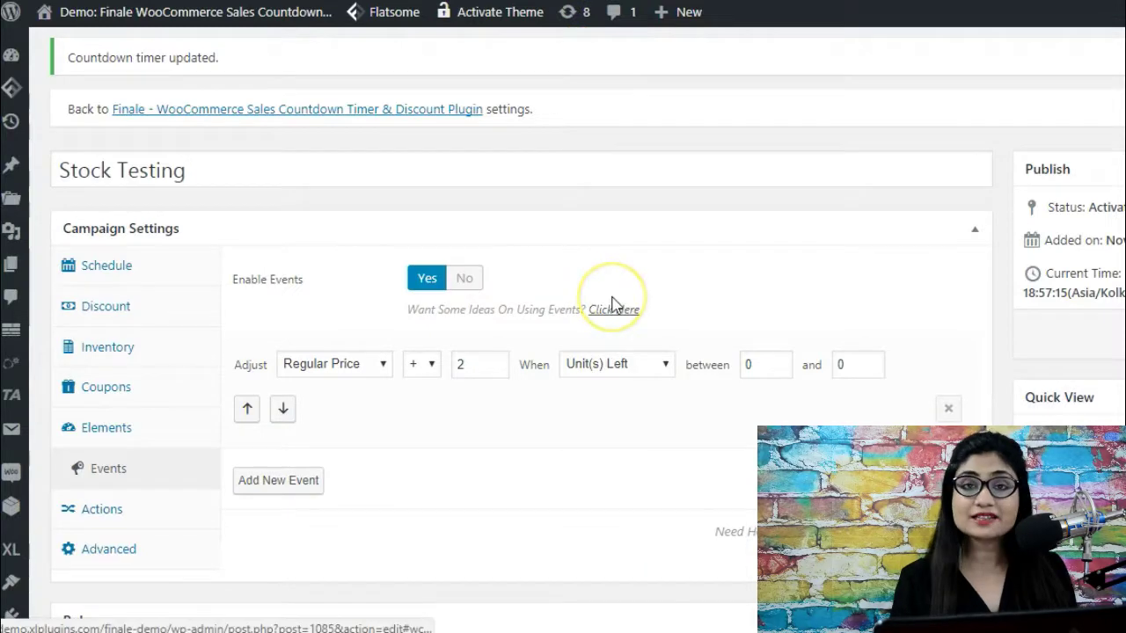
pyautogui.click(364, 363)
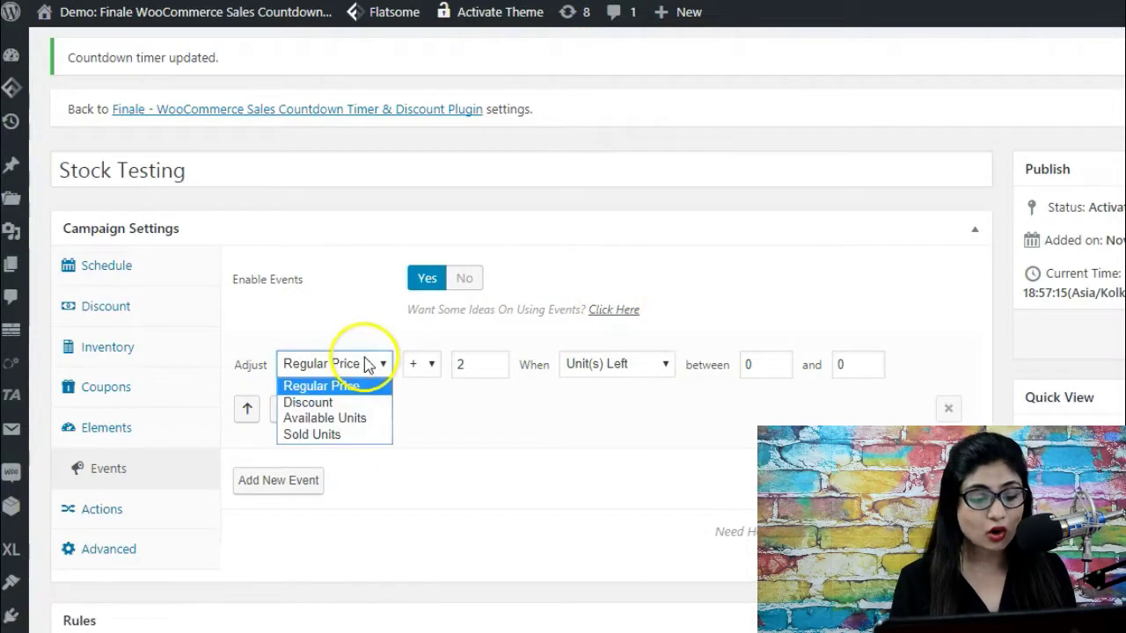
pyautogui.click(341, 434)
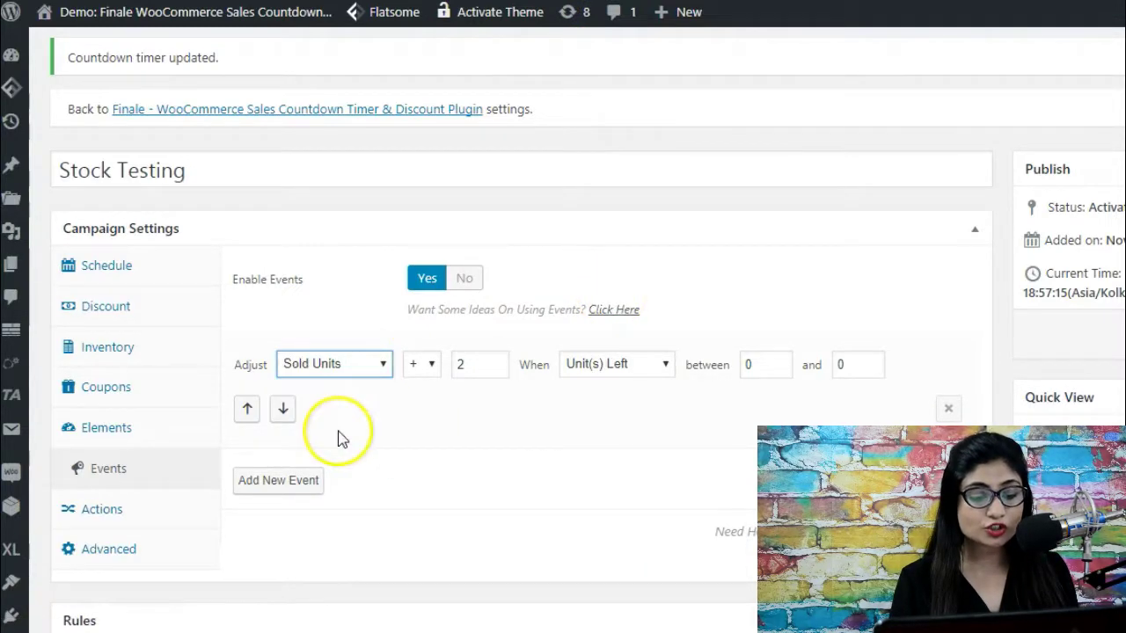
pyautogui.click(431, 367)
pyautogui.click(420, 387)
pyautogui.click(460, 364)
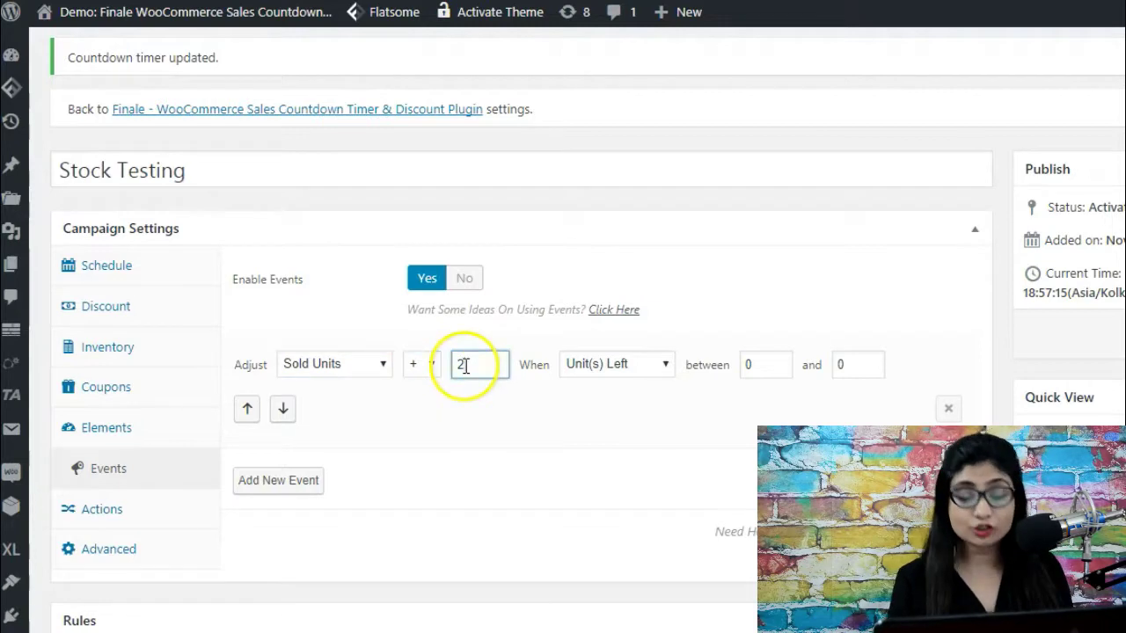
# Set the event condition to Unit(s) Sold with a range of 0 to 0.
pyautogui.click(595, 374)
pyautogui.click(598, 402)
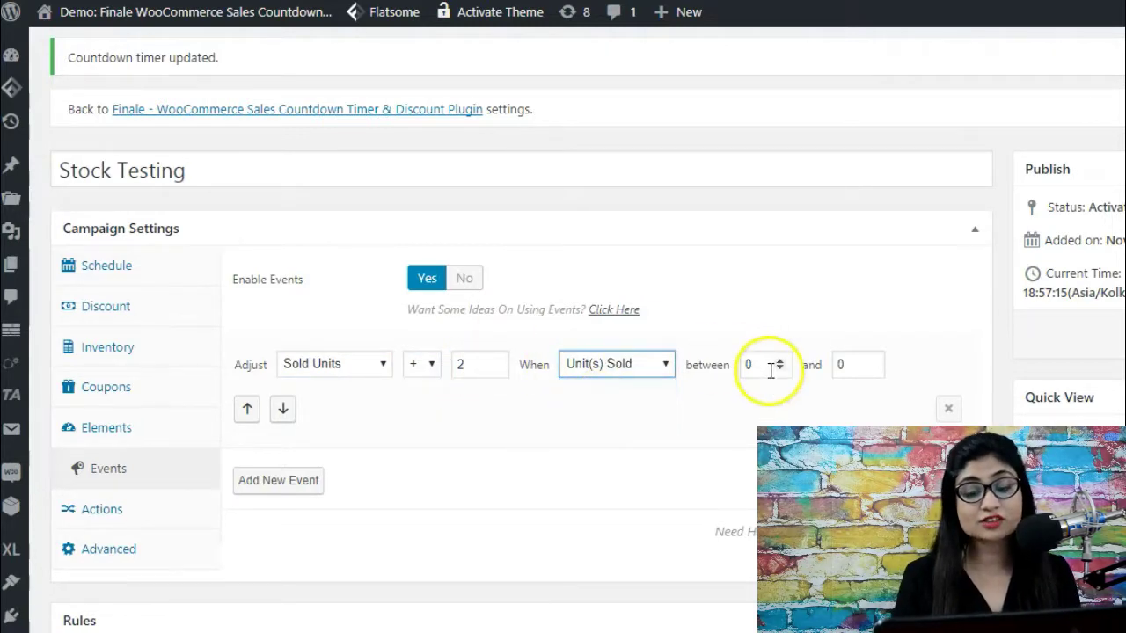
pyautogui.click(860, 366)
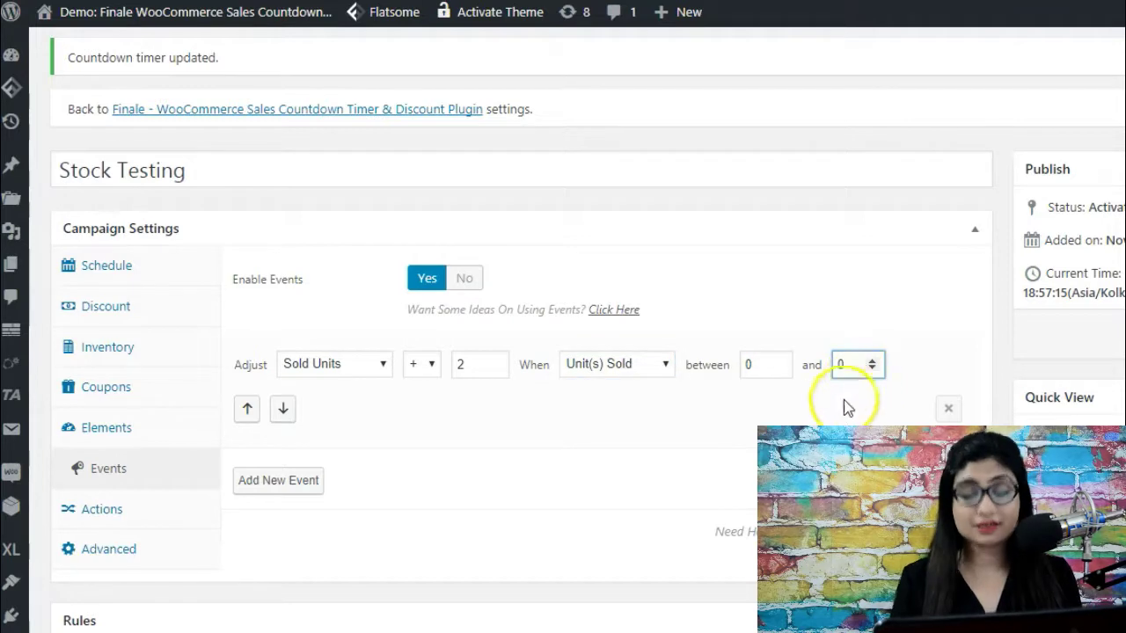
pyautogui.click(836, 410)
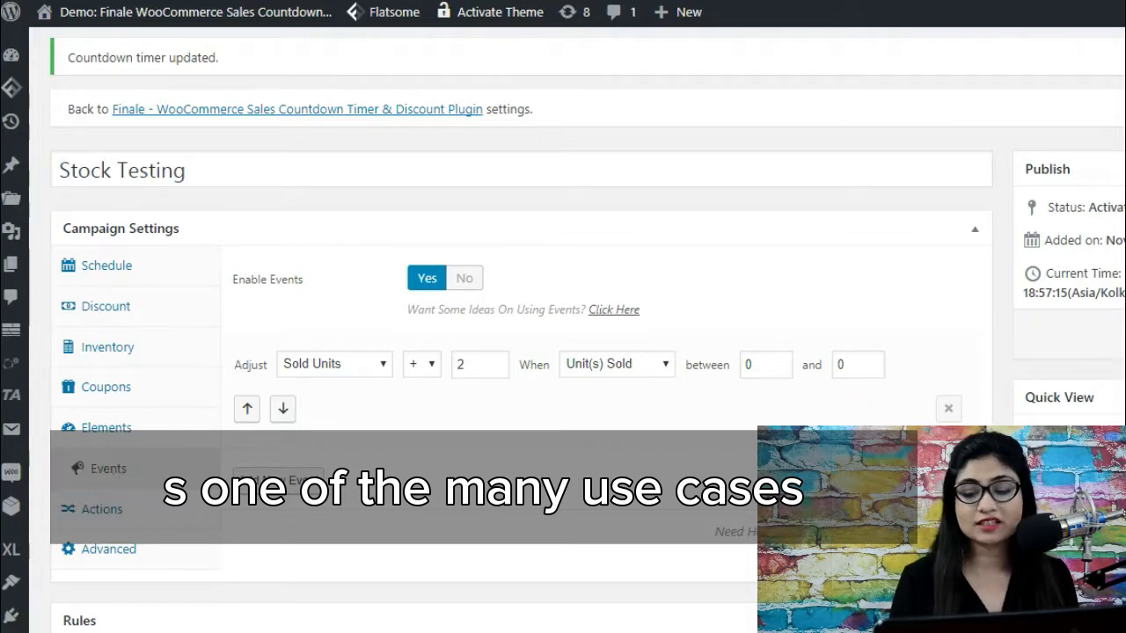
# Reload the campaign editor, scroll to Events, and list the Adjust dropdown's four values.
pyautogui.press('F5')
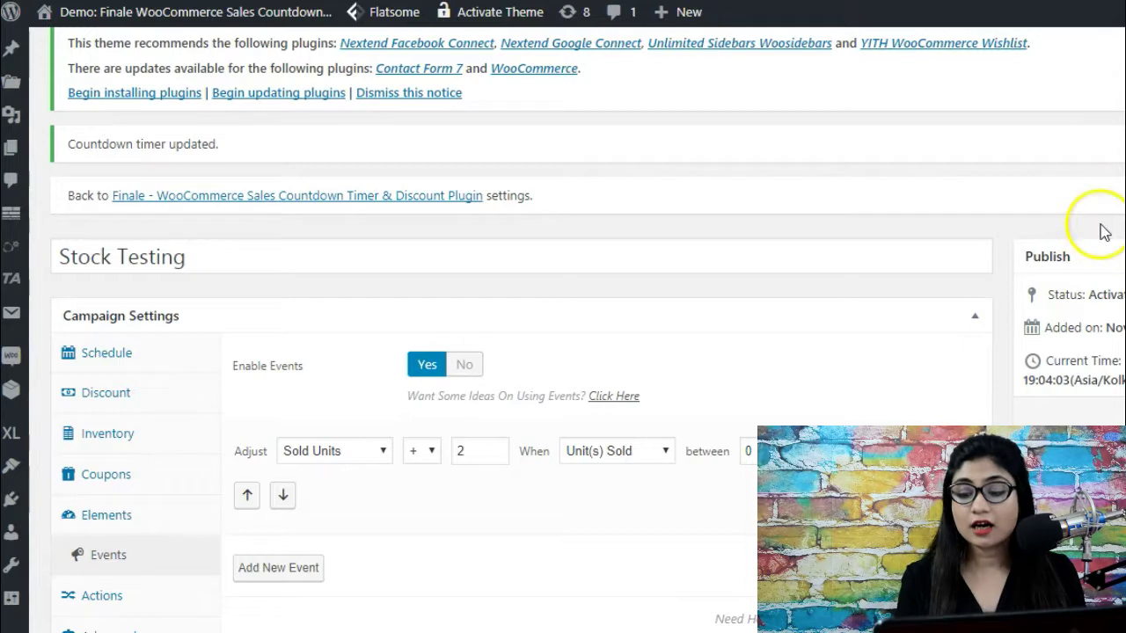
pyautogui.scroll(-3, 1087, 176)
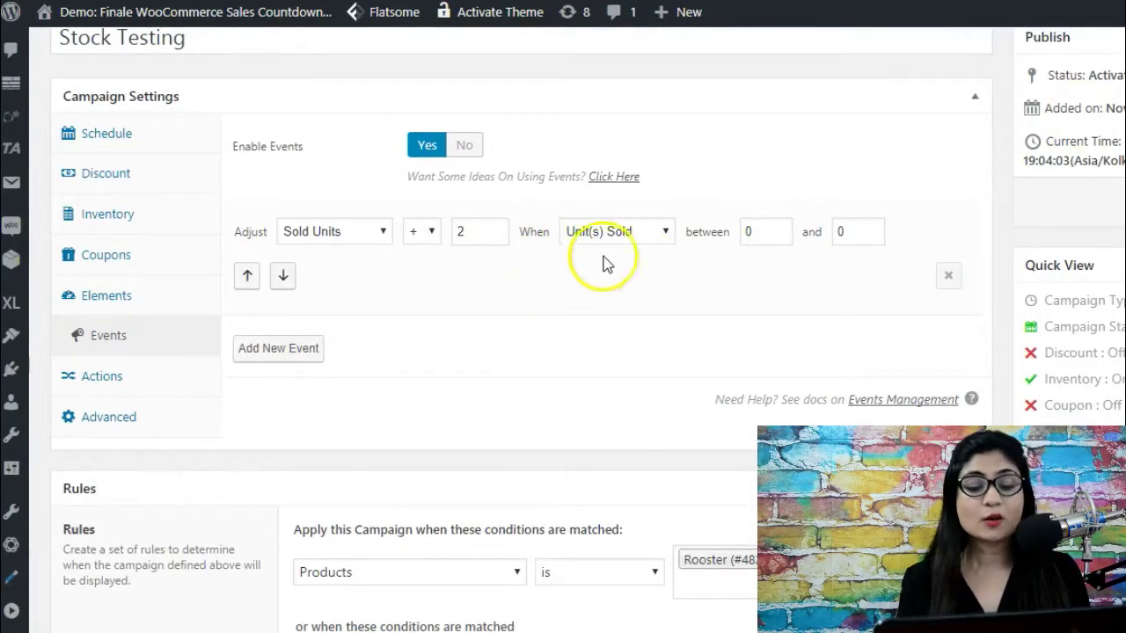
pyautogui.click(377, 234)
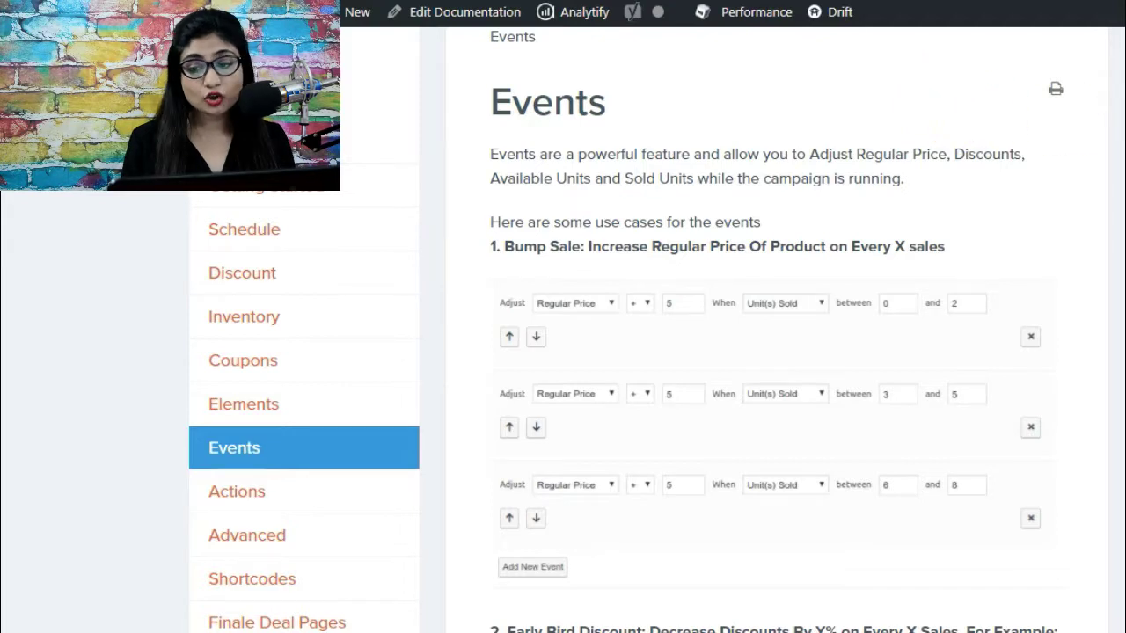
# Scroll the Events documentation to the Bump Sale use-case screenshots.
pyautogui.scroll(-3, 623, 329)
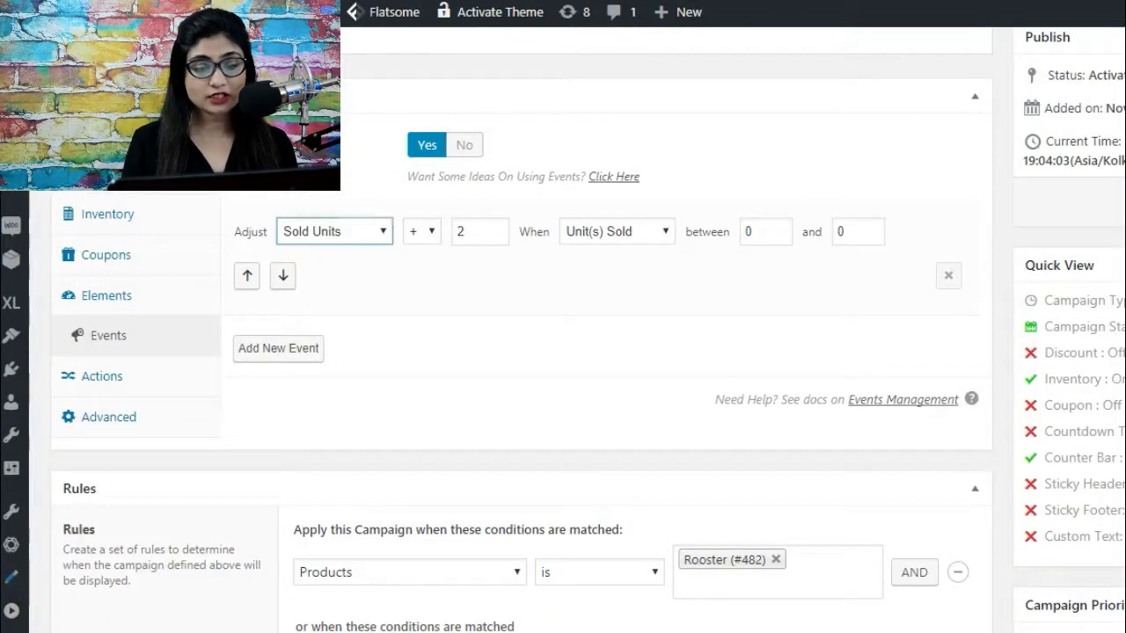
# Switch the event to adjust Regular Price, keeping the + operator.
pyautogui.click(343, 231)
pyautogui.click(322, 253)
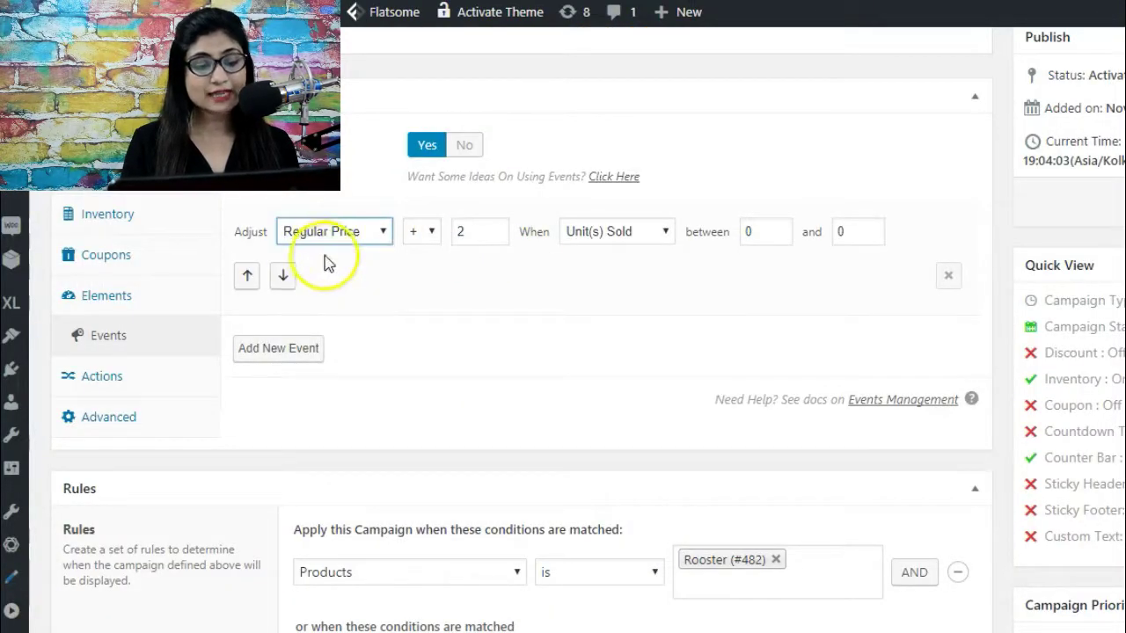
pyautogui.click(424, 233)
pyautogui.click(426, 259)
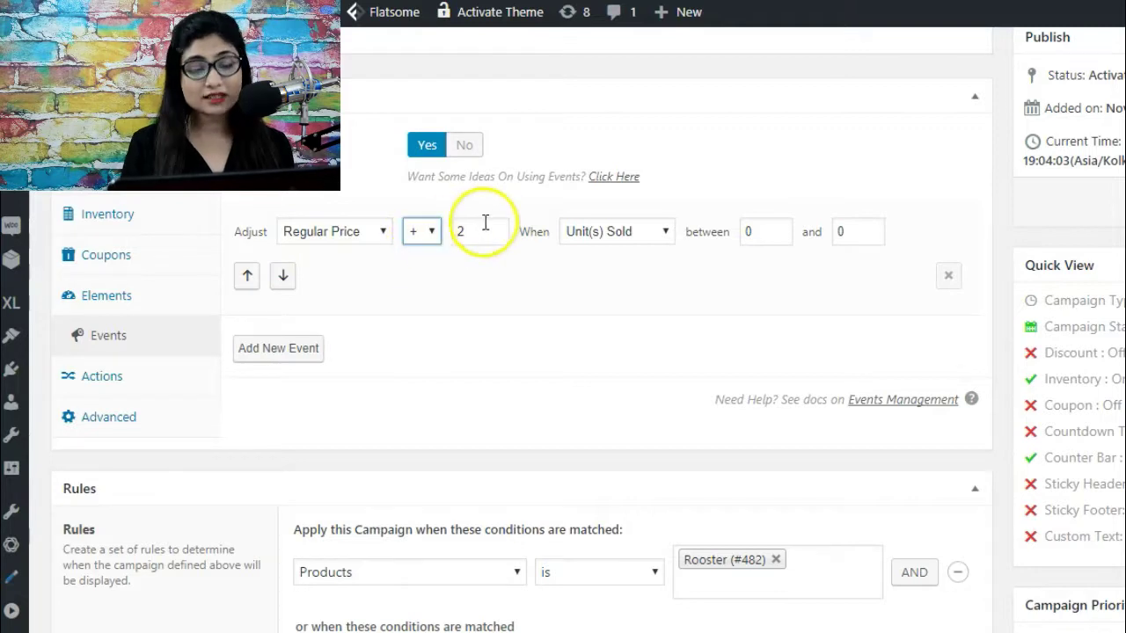
# Re-enter 2 as the adjustment amount and add a second event.
pyautogui.moveTo(485, 223); pyautogui.dragTo(432, 231)
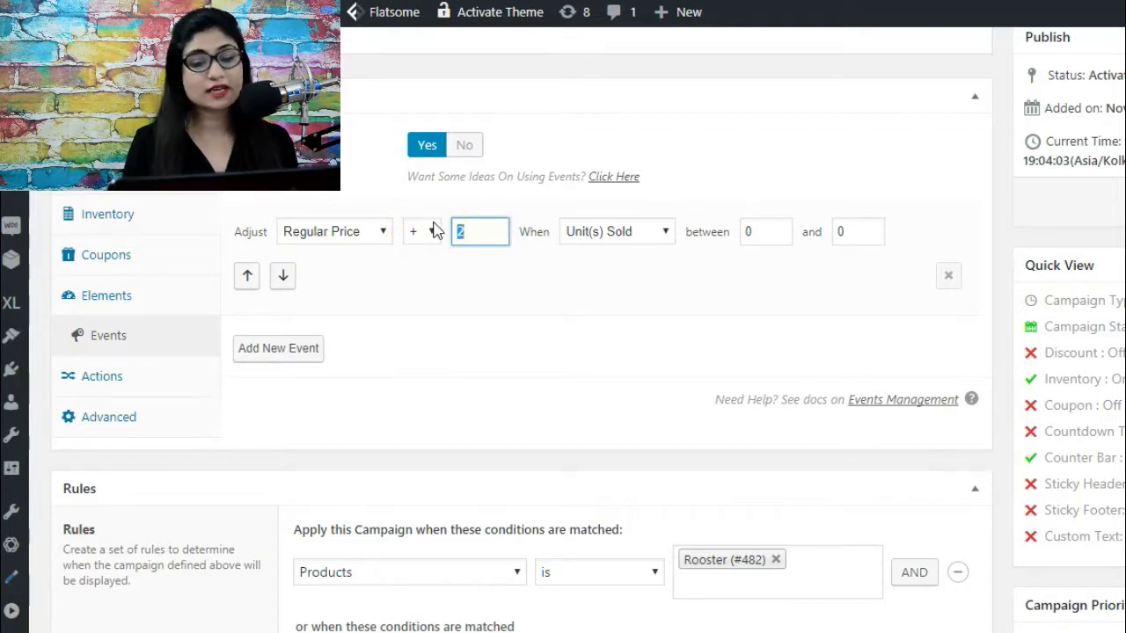
pyautogui.click(724, 96)
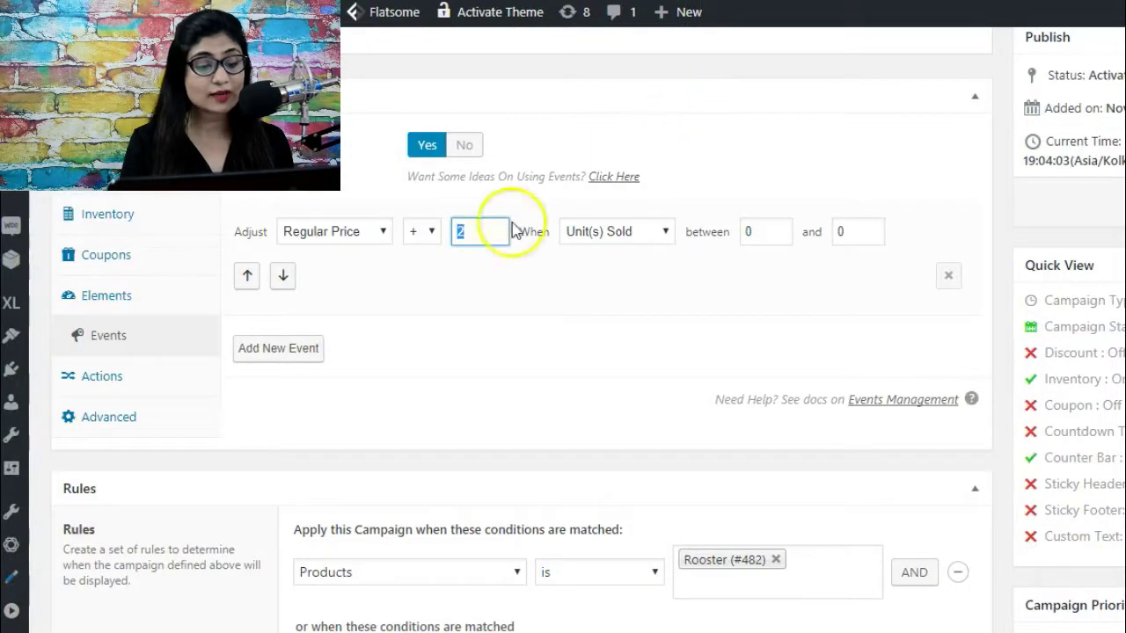
pyautogui.write('2')
pyautogui.click(294, 351)
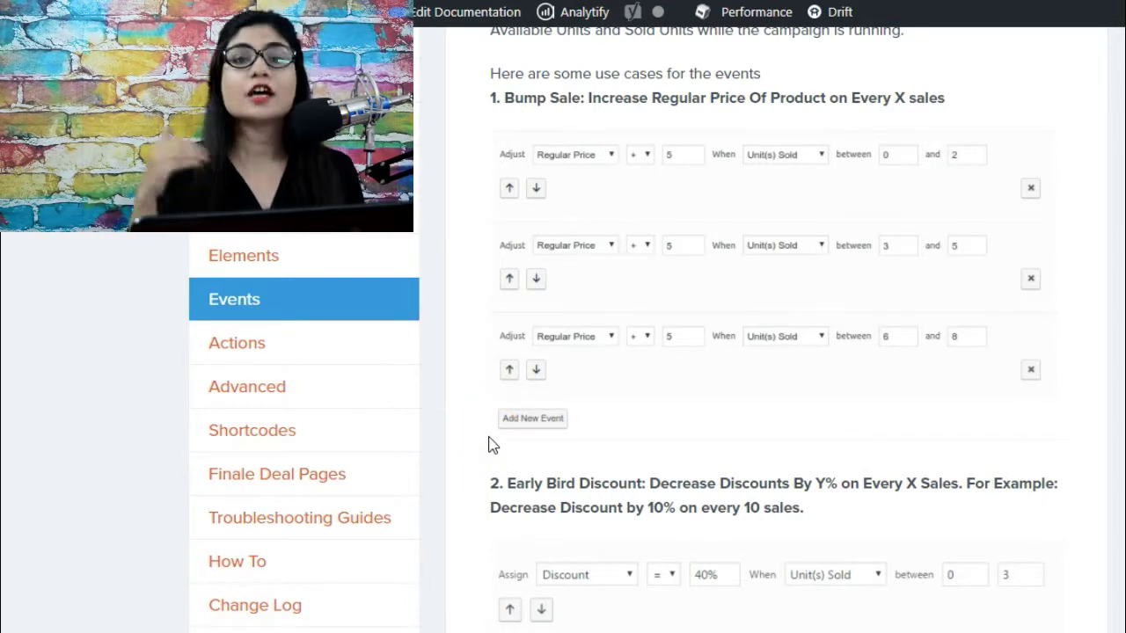
# Scroll to Early Bird Discount: 40%, 35%, 30% Discount at 0–3, 4–7, 8–10 sold.
pyautogui.scroll(-3, 492, 445)
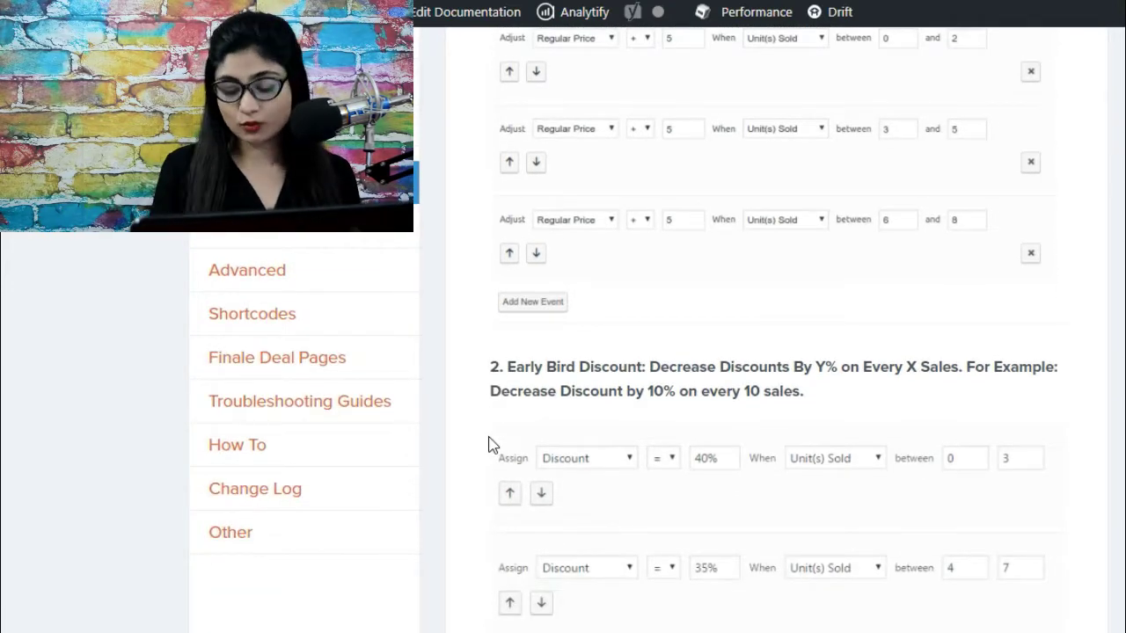
pyautogui.scroll(-8, 493, 445)
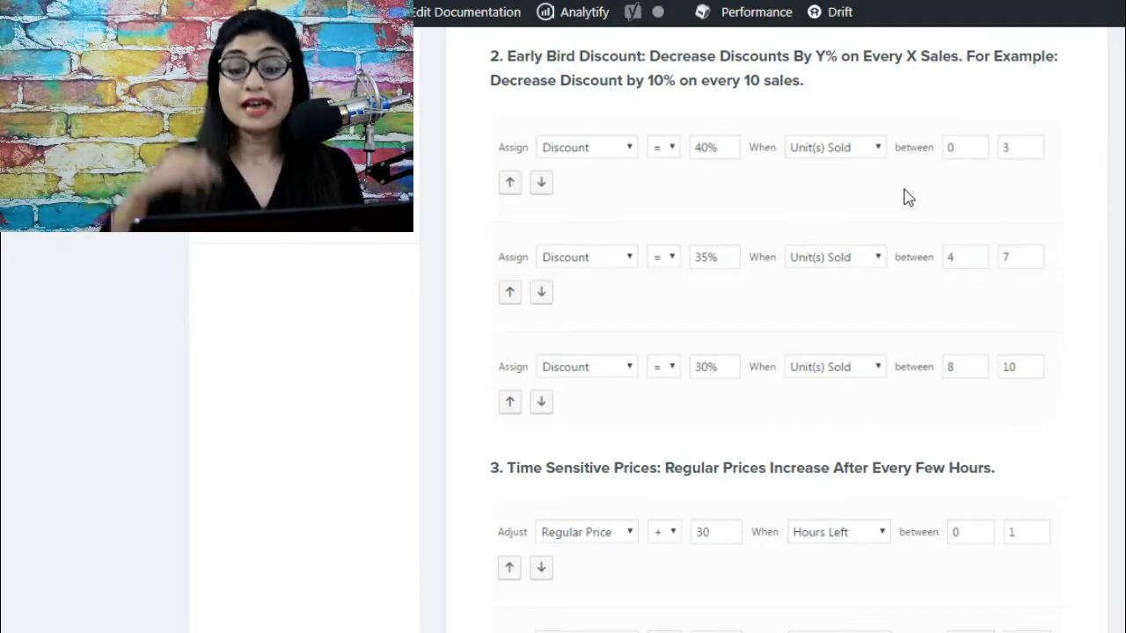
# Scroll to sections 4 and 5, showing Time Sensitive Discounts at 0–1, 2–4, 5–7 Hours Left.
pyautogui.click(898, 198)
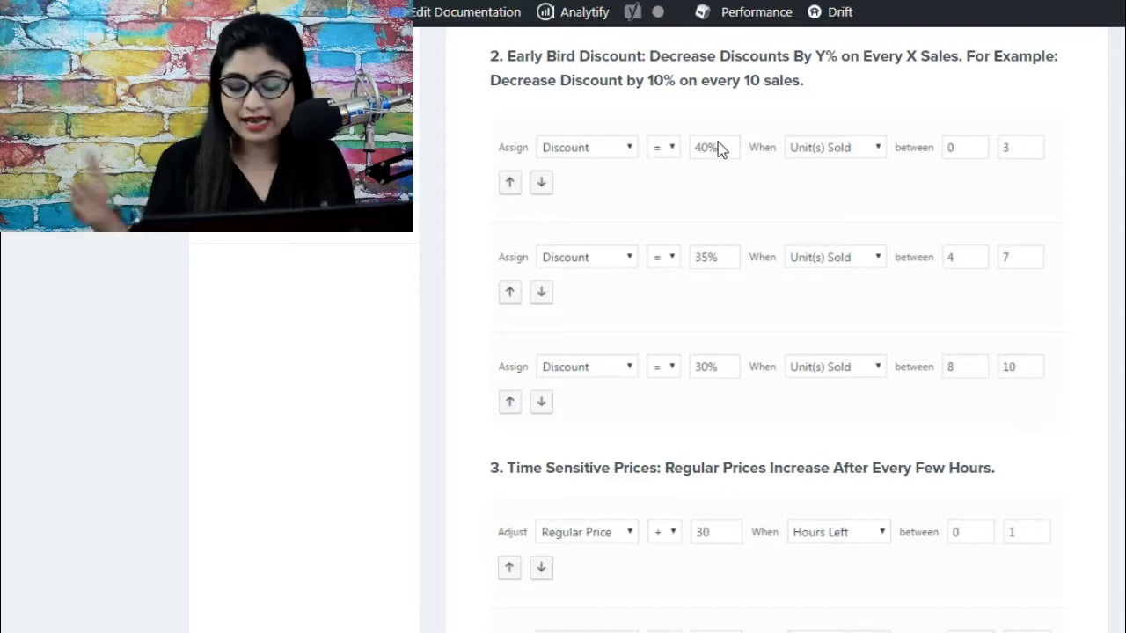
pyautogui.scroll(-8, 718, 142)
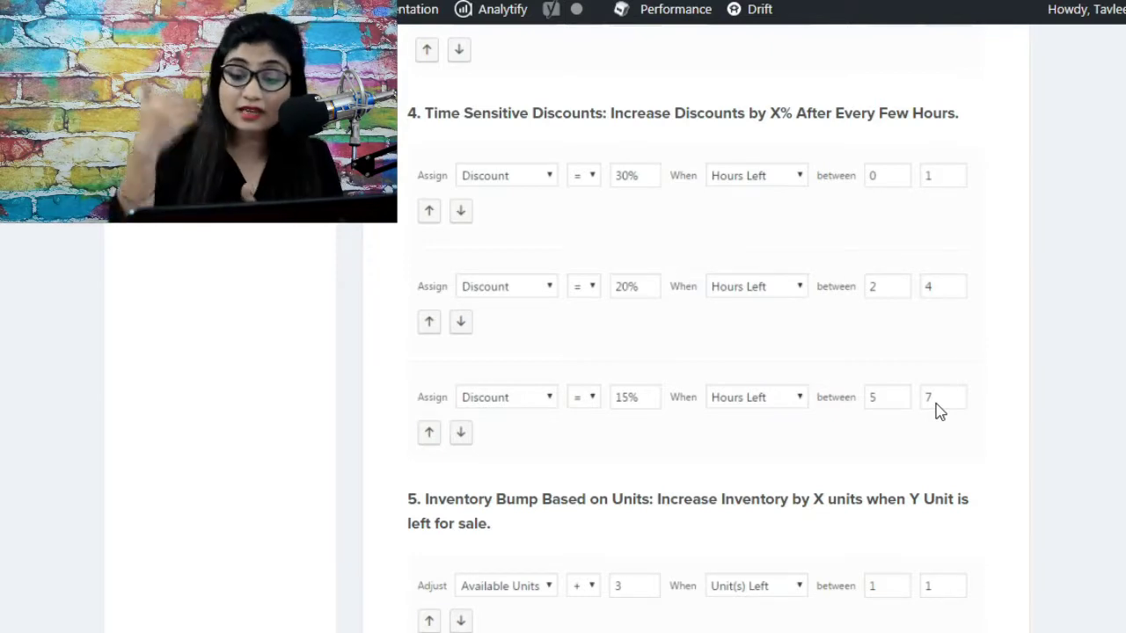
# Point out section 4 fields, then scroll to the Inventory Bump examples adding 3 Available Units.
pyautogui.click(865, 345)
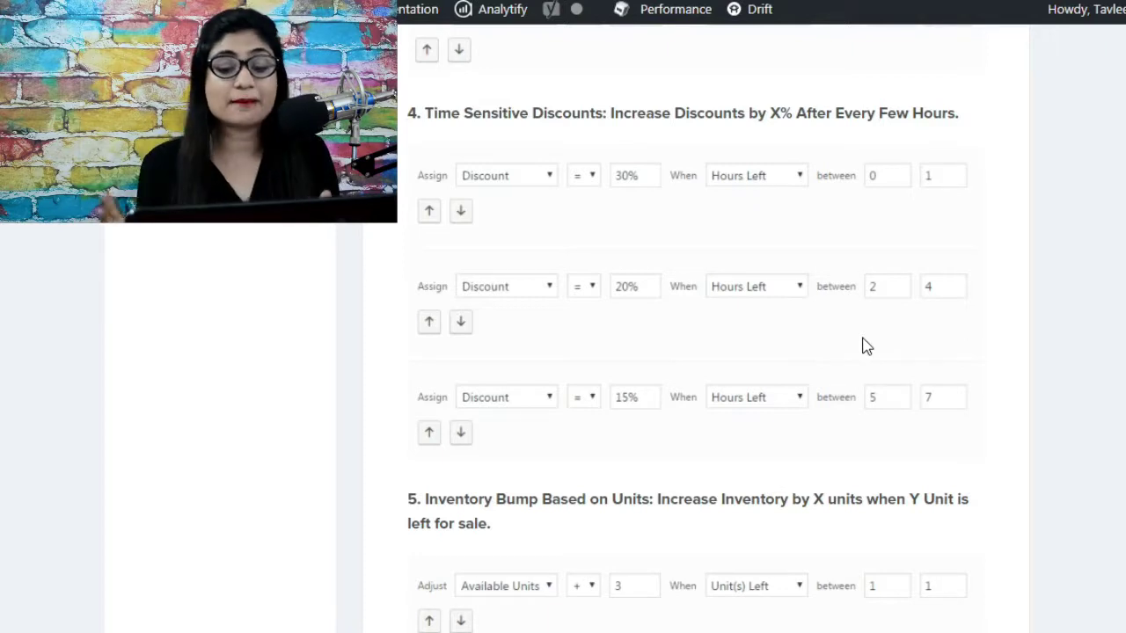
pyautogui.click(685, 335)
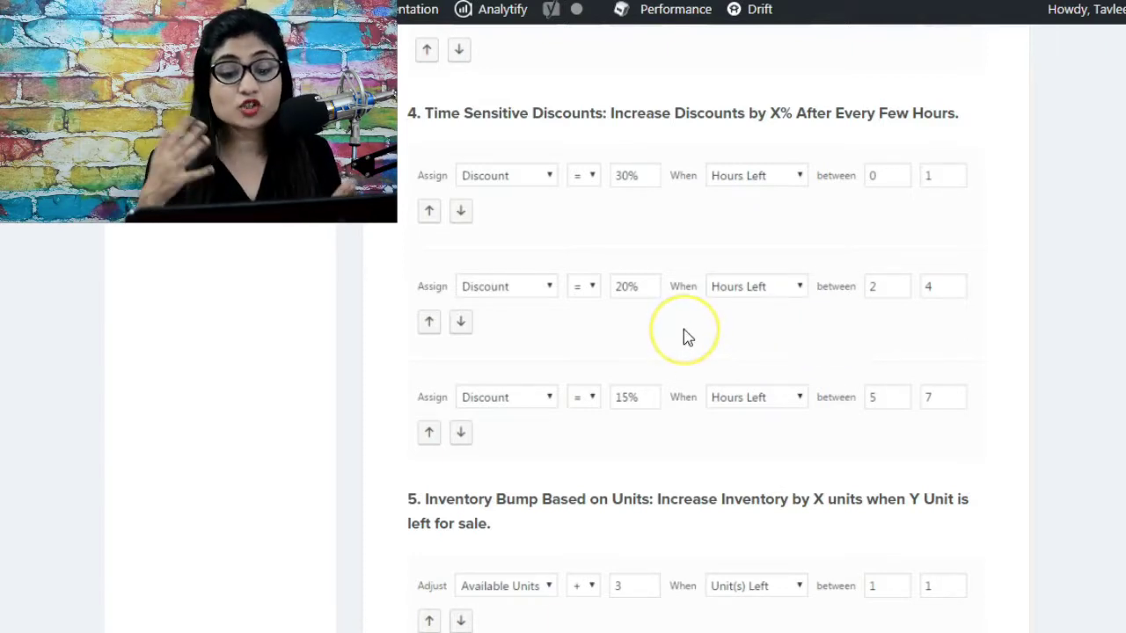
pyautogui.click(876, 180)
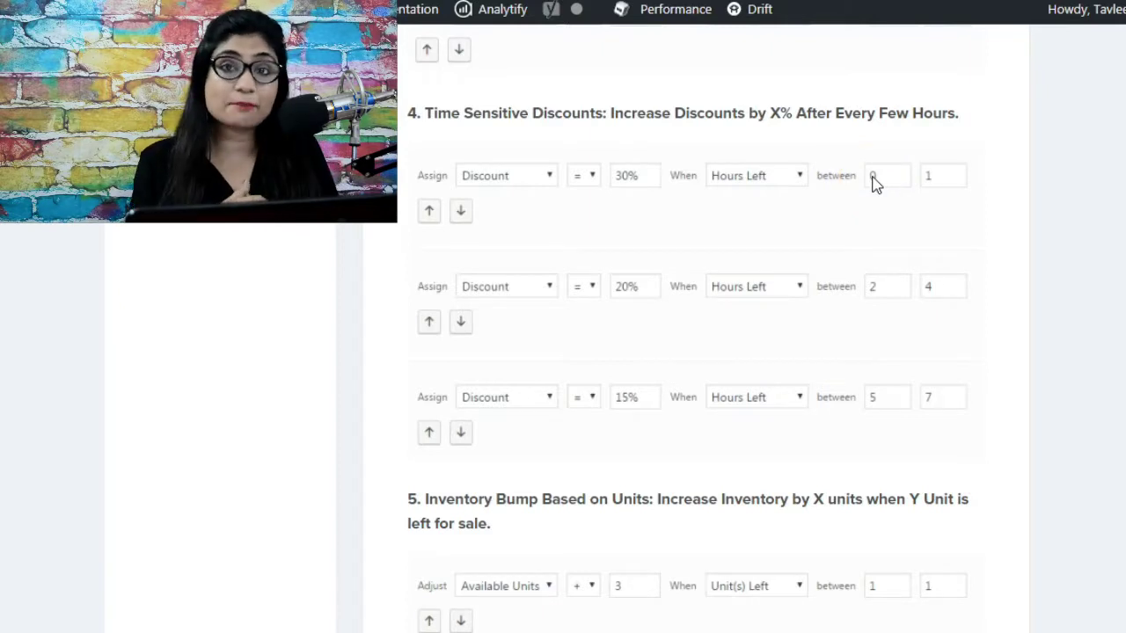
pyautogui.click(614, 189)
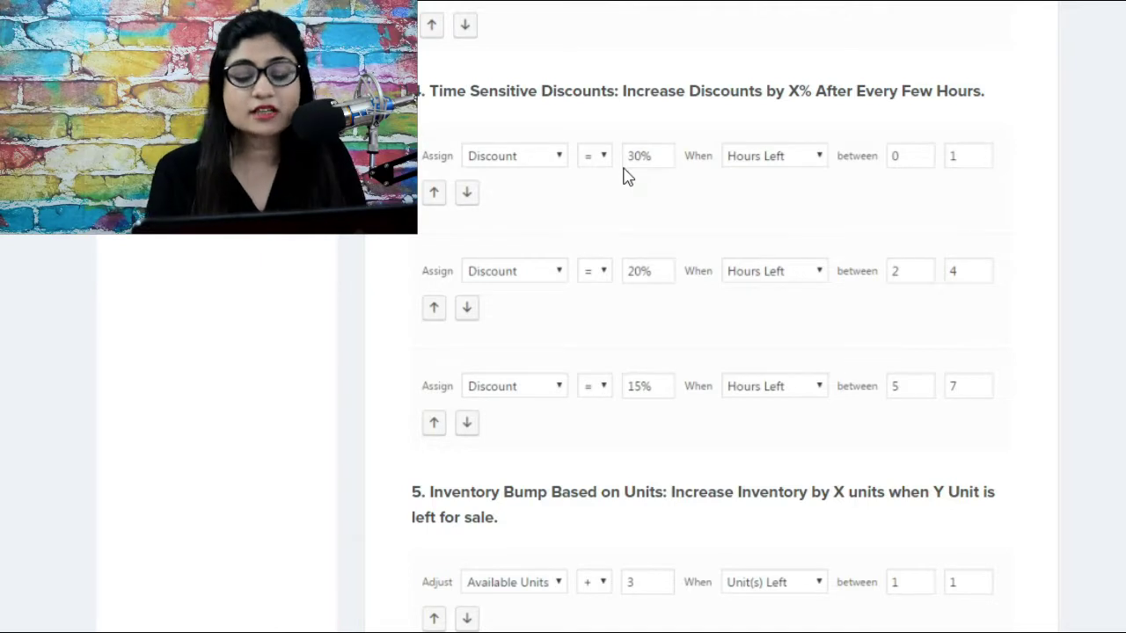
pyautogui.scroll(-3, 607, 229)
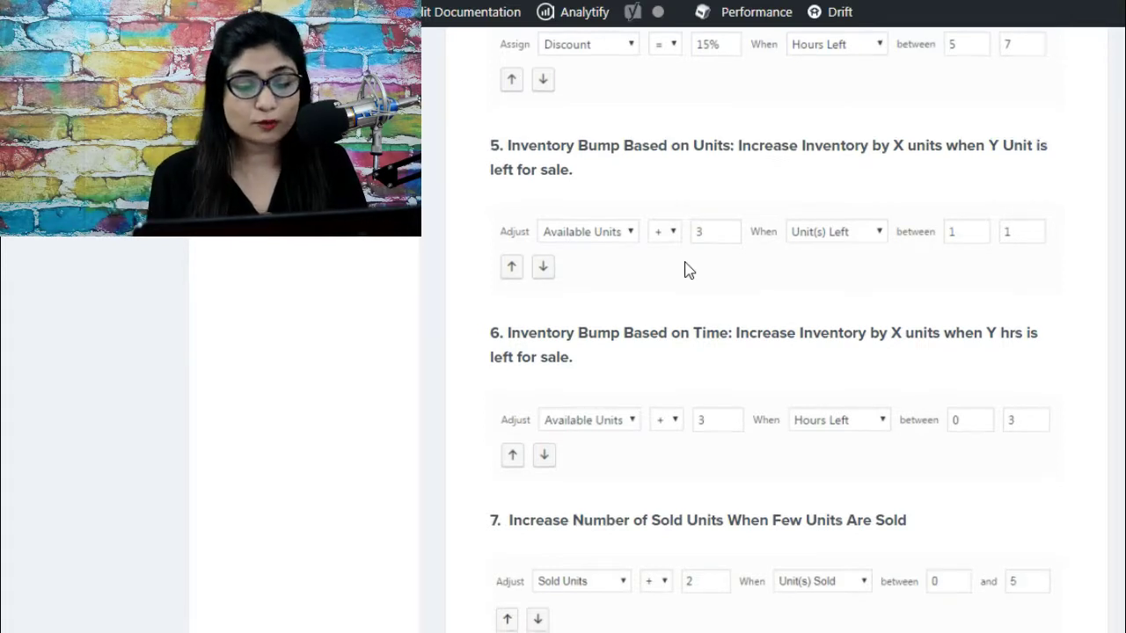
pyautogui.scroll(-1, 686, 269)
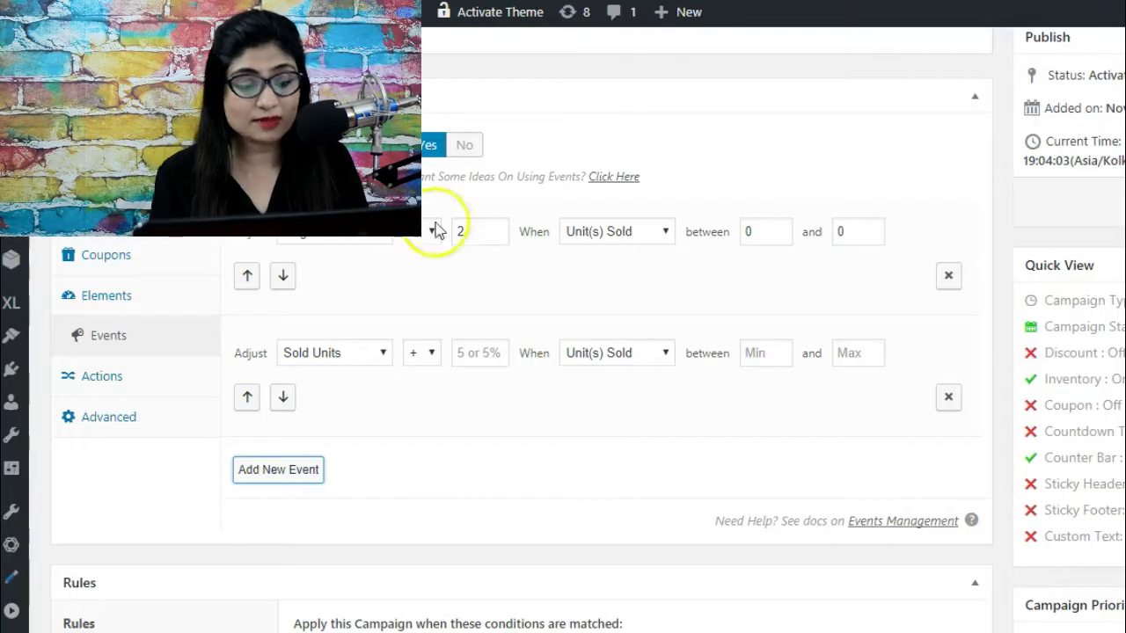
# Make the event add 3 Available Units and remove the unused Sold Units event.
pyautogui.click(345, 236)
pyautogui.click(326, 286)
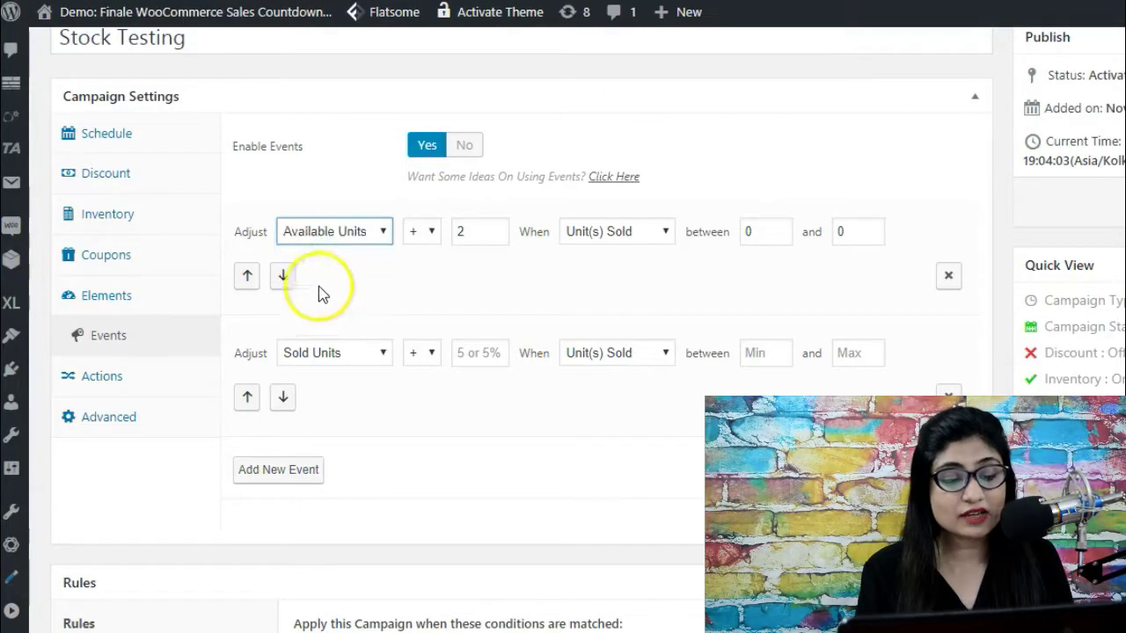
pyautogui.click(950, 395)
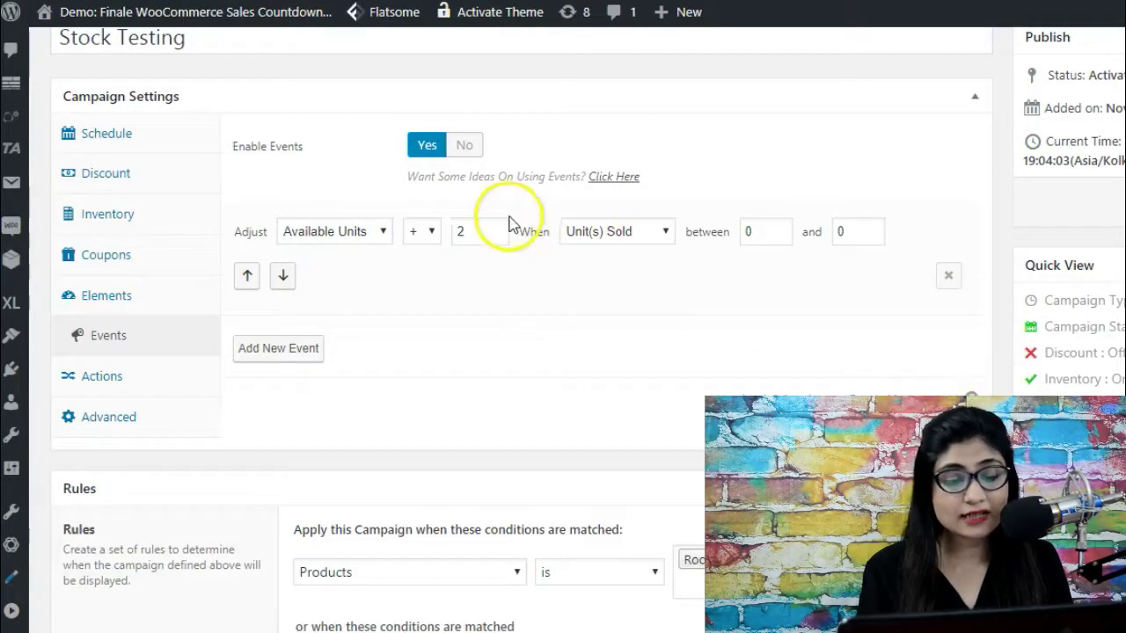
pyautogui.moveTo(495, 231); pyautogui.dragTo(420, 231)
pyautogui.write('3')
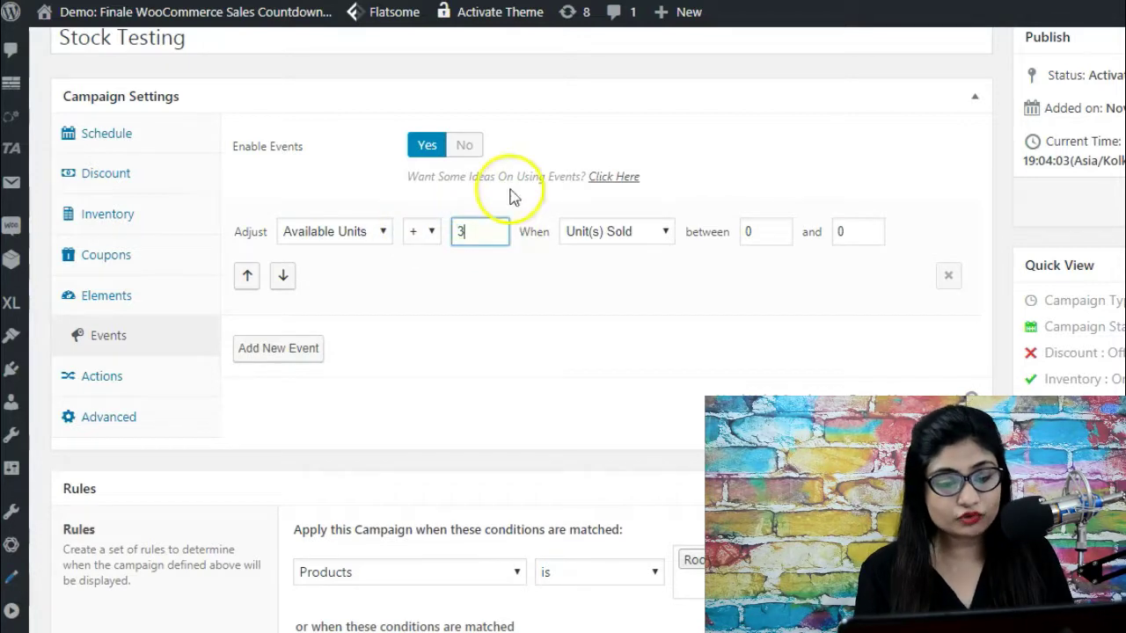
# Try Hours Left as the condition with an upper bound of 2.
pyautogui.click(612, 232)
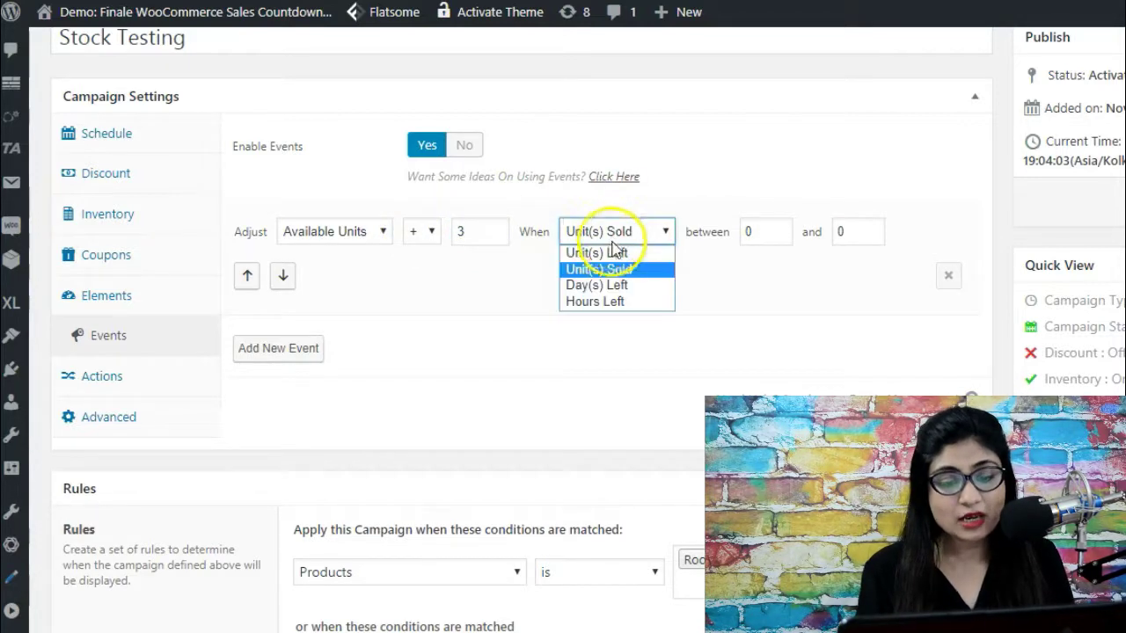
pyautogui.click(607, 302)
pyautogui.click(762, 232)
pyautogui.click(853, 225)
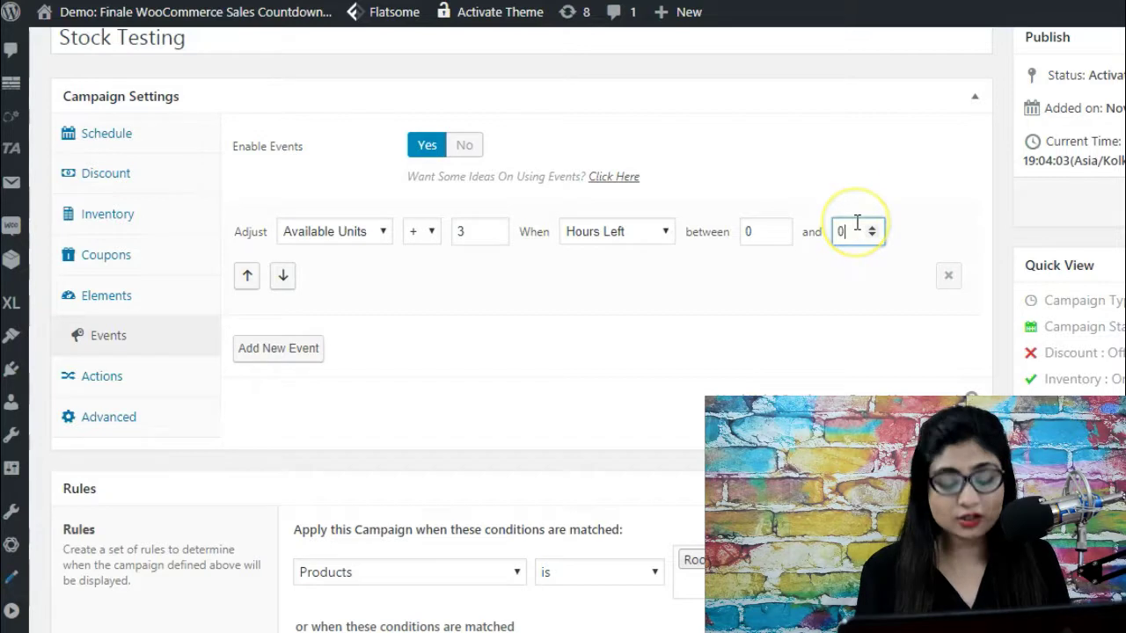
pyautogui.press('BackSpace')
pyautogui.write('2')
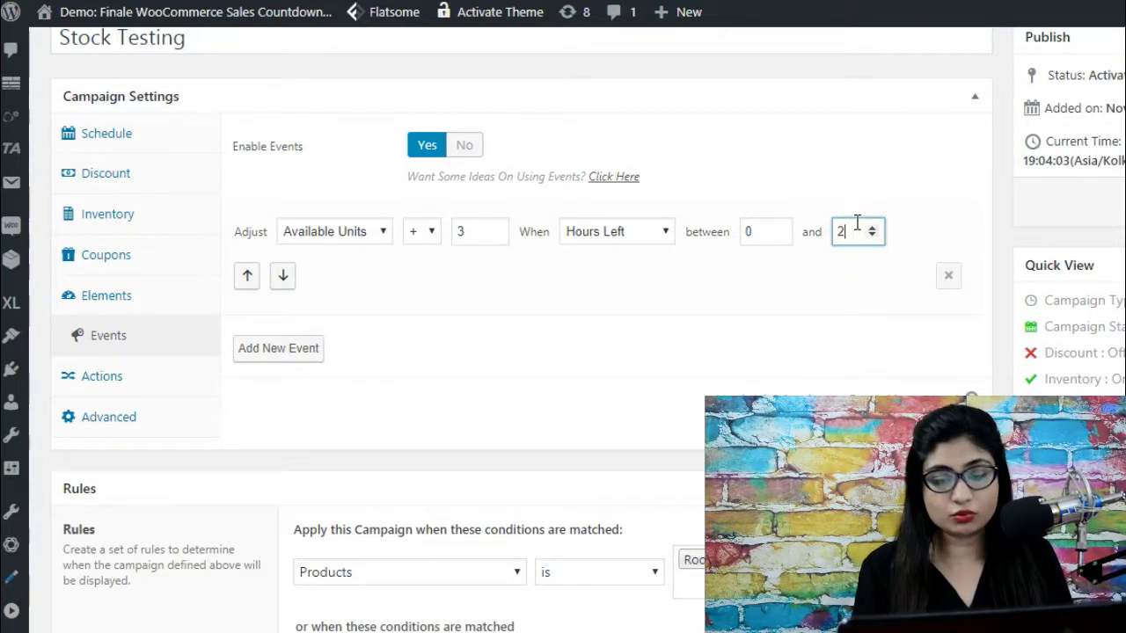
pyautogui.click(766, 353)
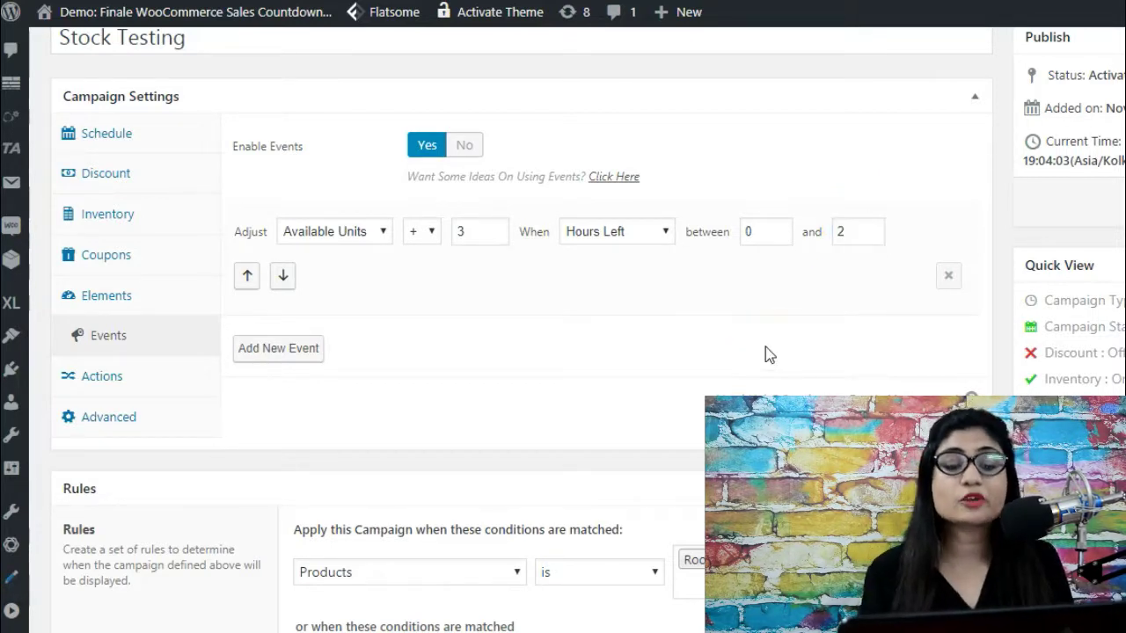
# Switch the condition to Unit(s) Left with a range of 0 to 1.
pyautogui.click(647, 235)
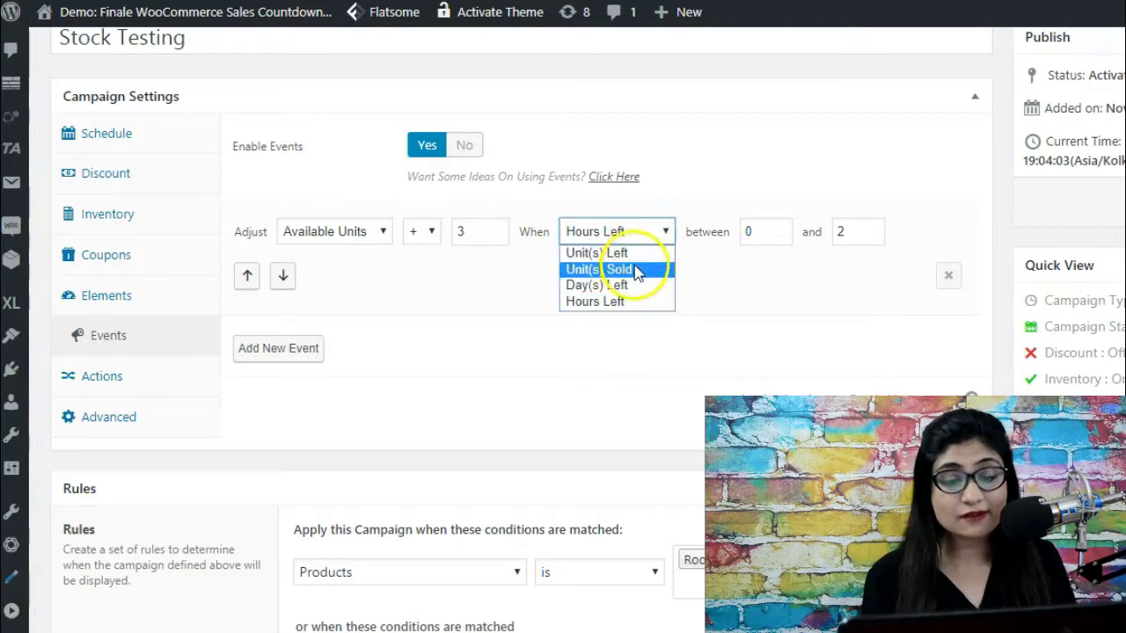
pyautogui.click(648, 252)
pyautogui.click(852, 231)
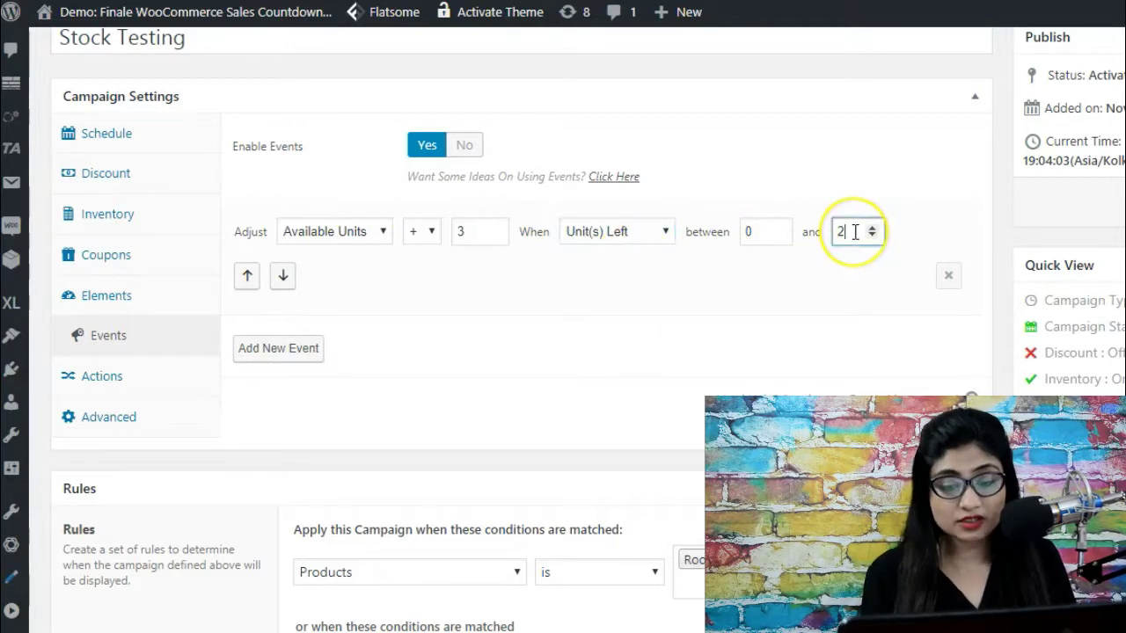
pyautogui.doubleClick(852, 231)
pyautogui.write('1')
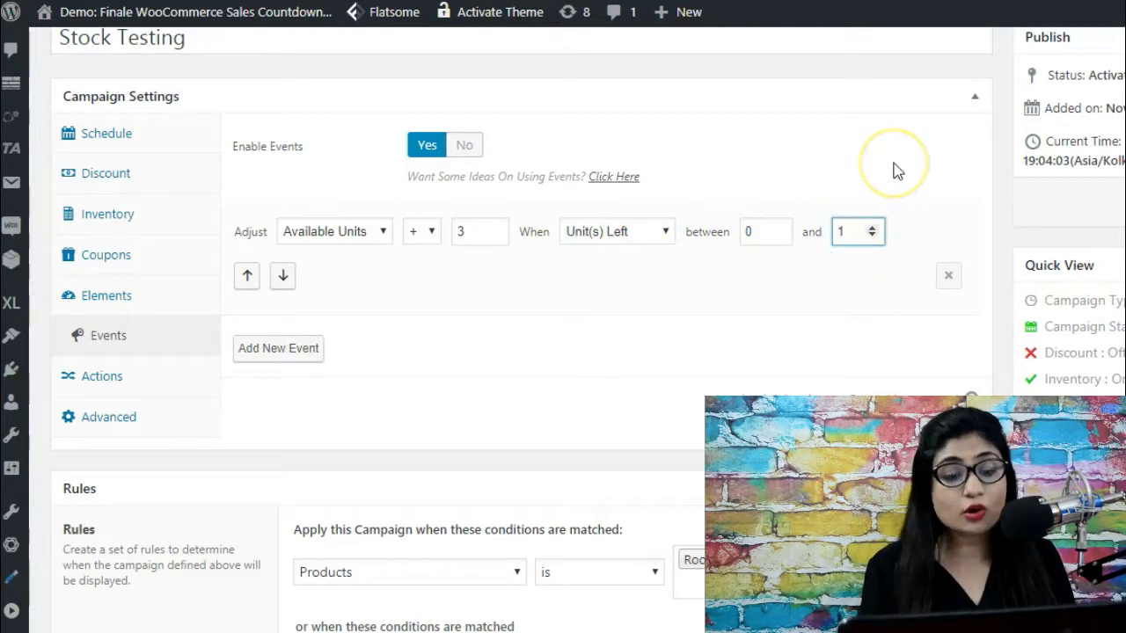